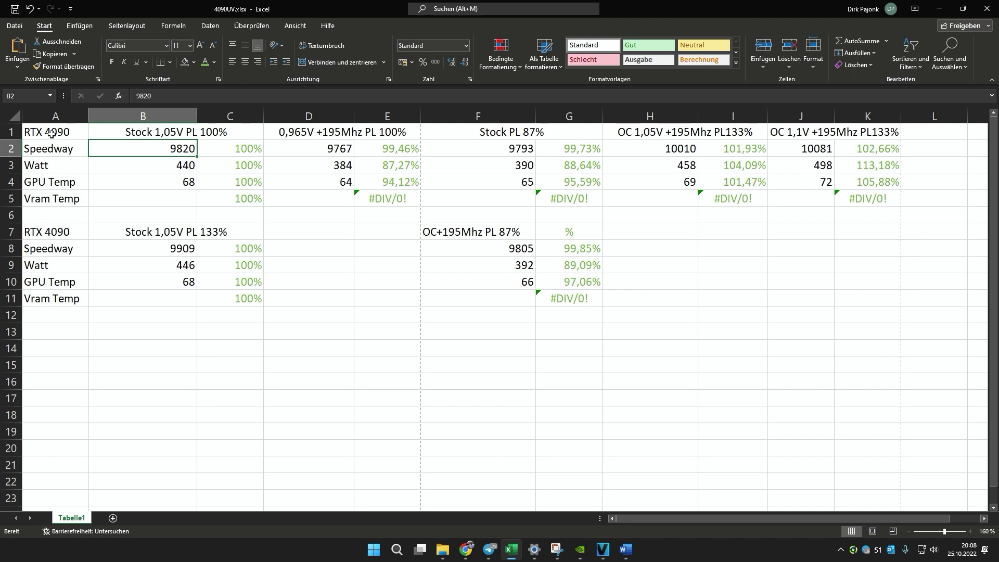
Step: Review stock block A1:C5 and B8's Speedway score, then select undervolt block D1:E4 and check E2
{"action": "left_click_drag", "start_coordinate": [51, 133], "coordinate": [134, 197]}
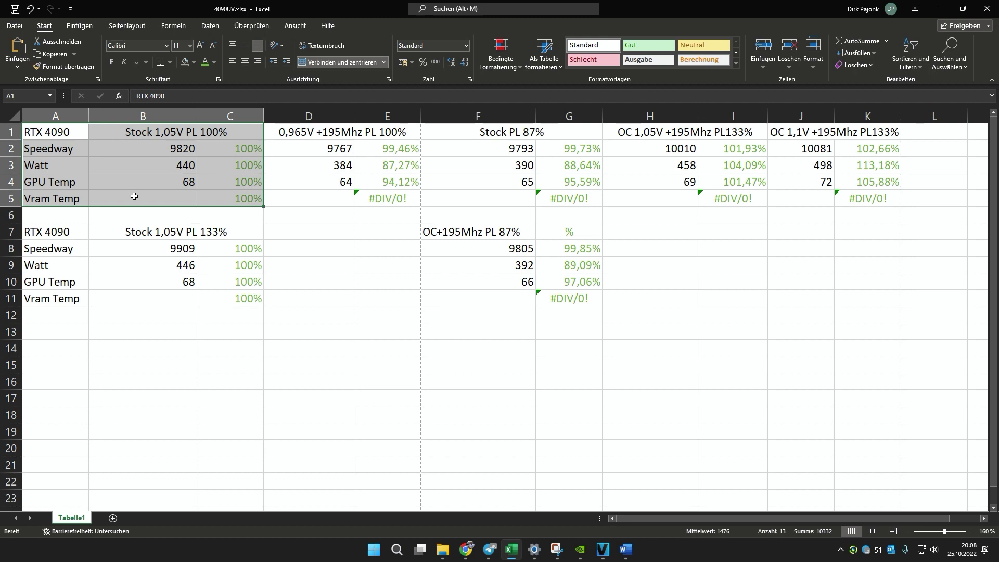
{"action": "left_click", "coordinate": [127, 246]}
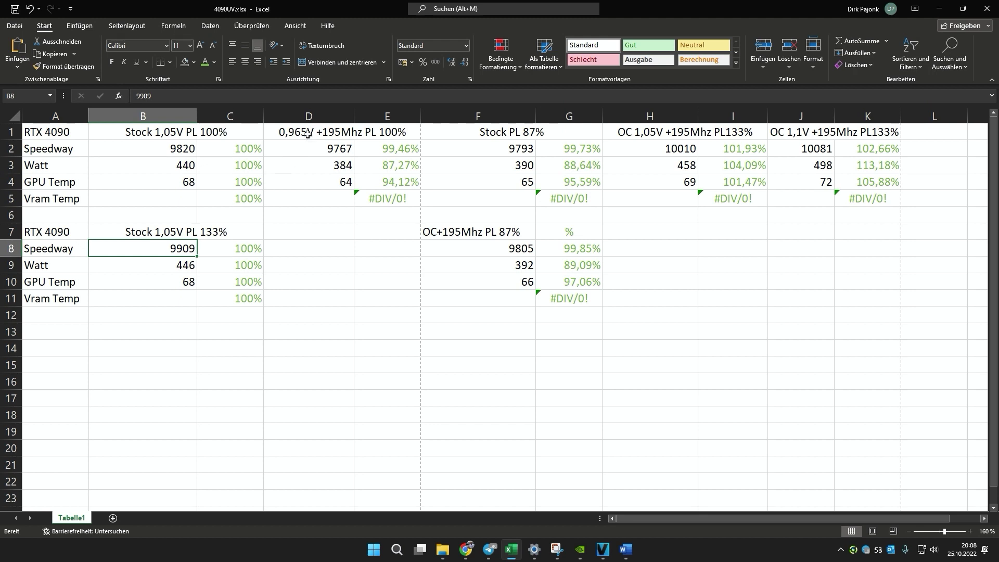
{"action": "left_click_drag", "start_coordinate": [307, 134], "coordinate": [375, 183]}
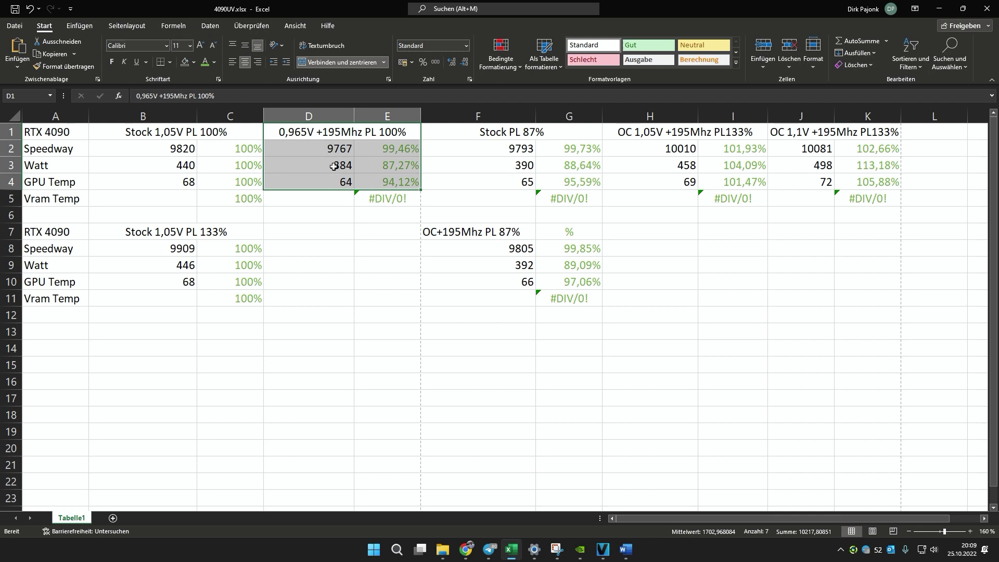
{"action": "left_click", "coordinate": [403, 151]}
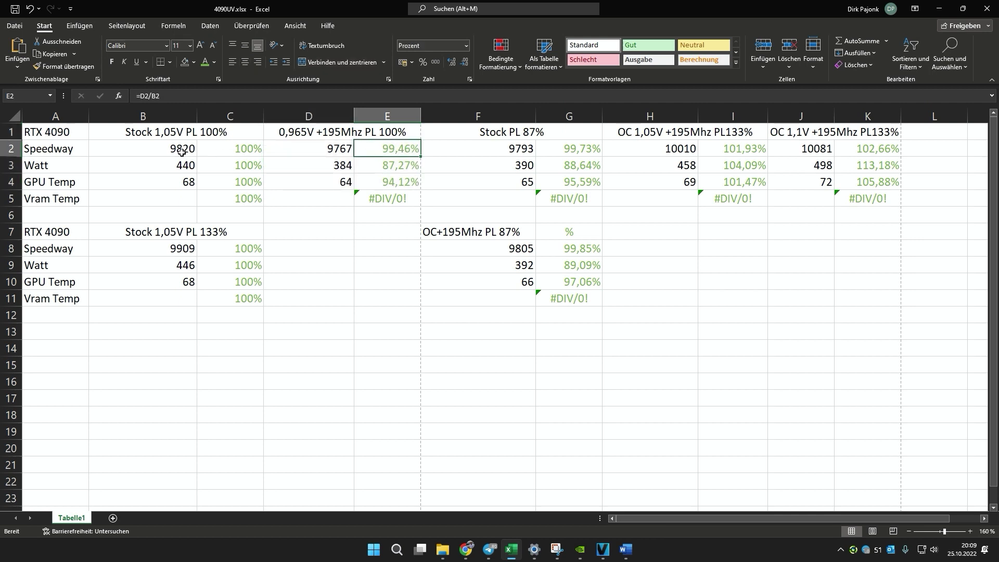
{"action": "left_click", "coordinate": [383, 172]}
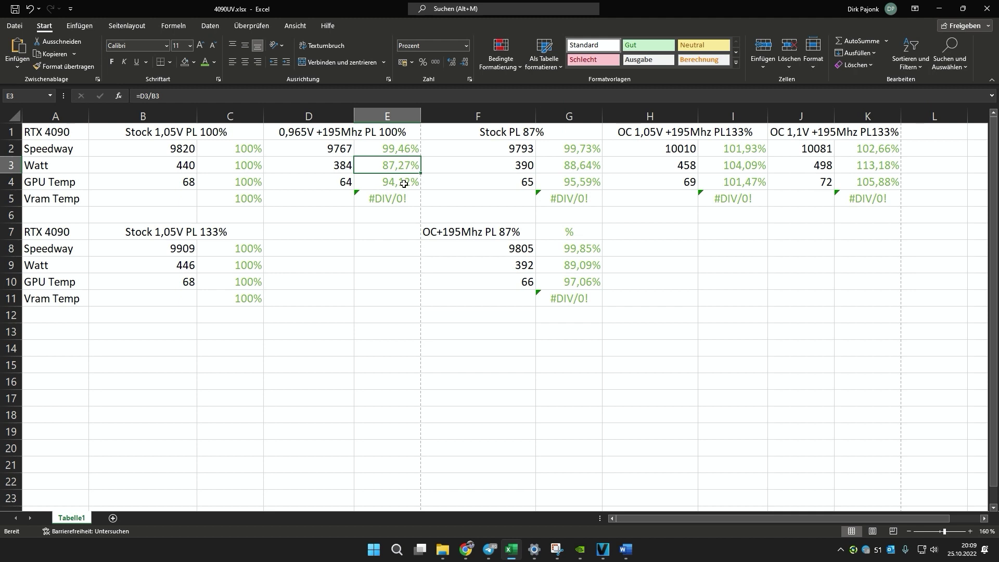
{"action": "left_click", "coordinate": [509, 137]}
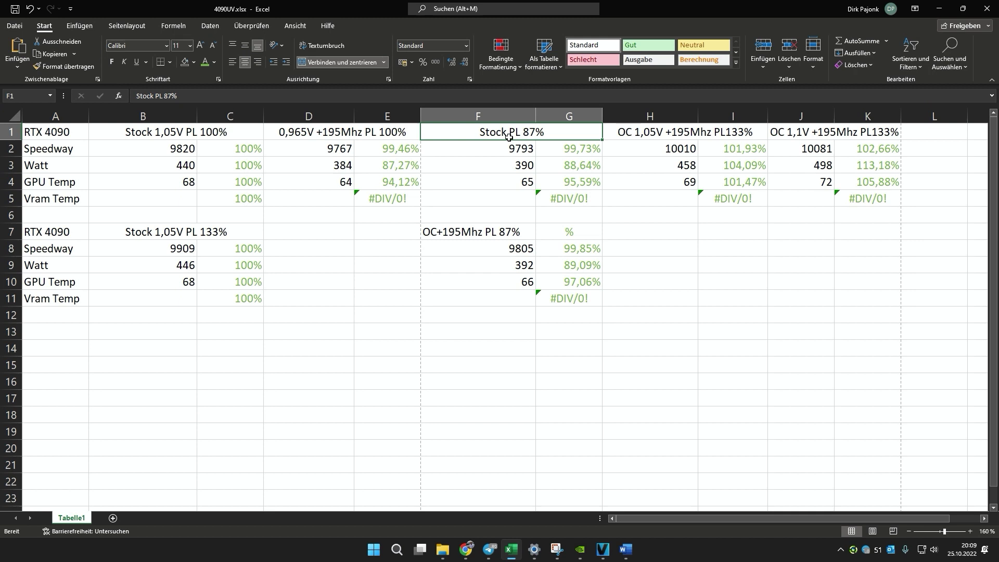
{"action": "left_click_drag", "start_coordinate": [504, 150], "coordinate": [567, 179]}
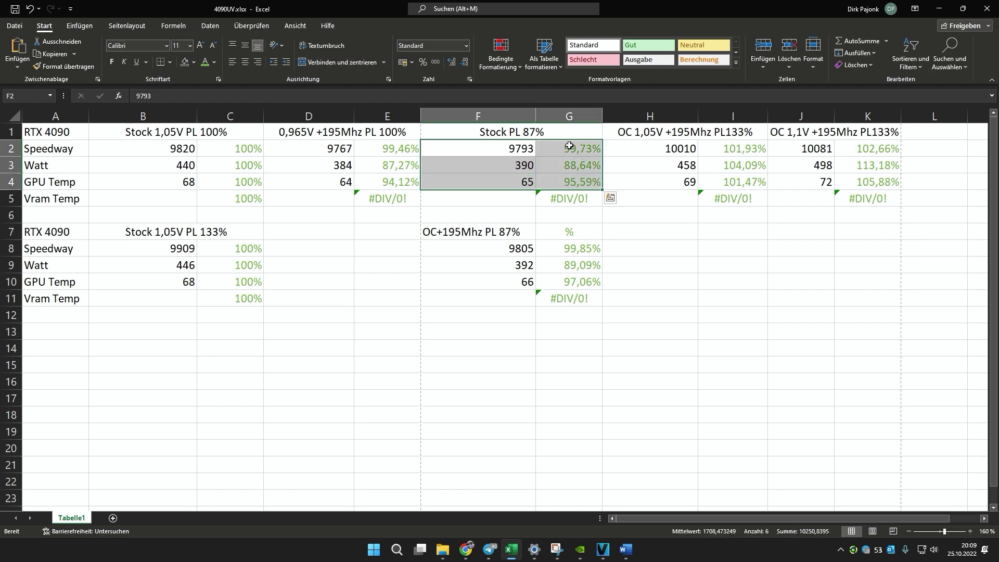
{"action": "left_click_drag", "start_coordinate": [328, 147], "coordinate": [413, 180]}
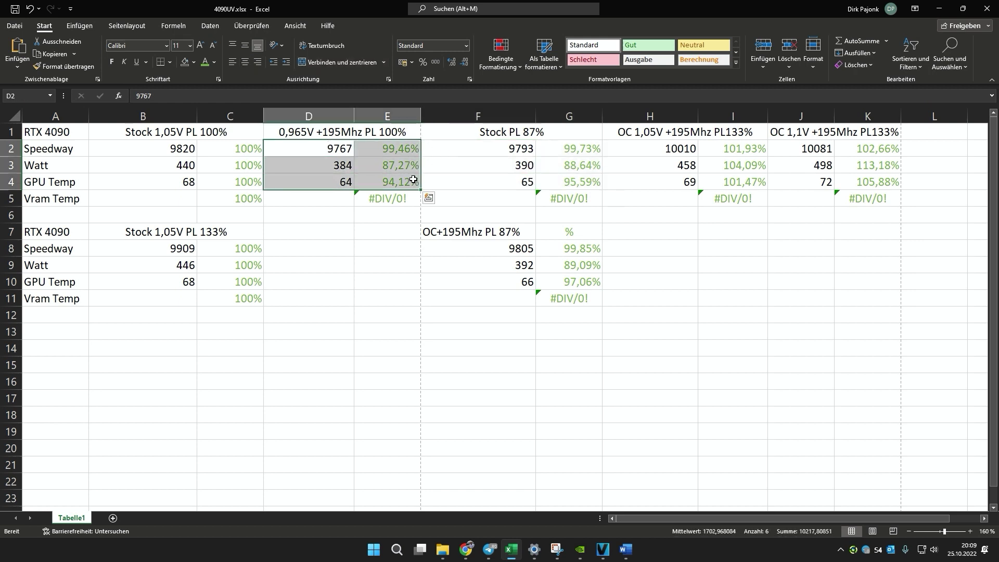
{"action": "left_click_drag", "start_coordinate": [505, 150], "coordinate": [567, 180]}
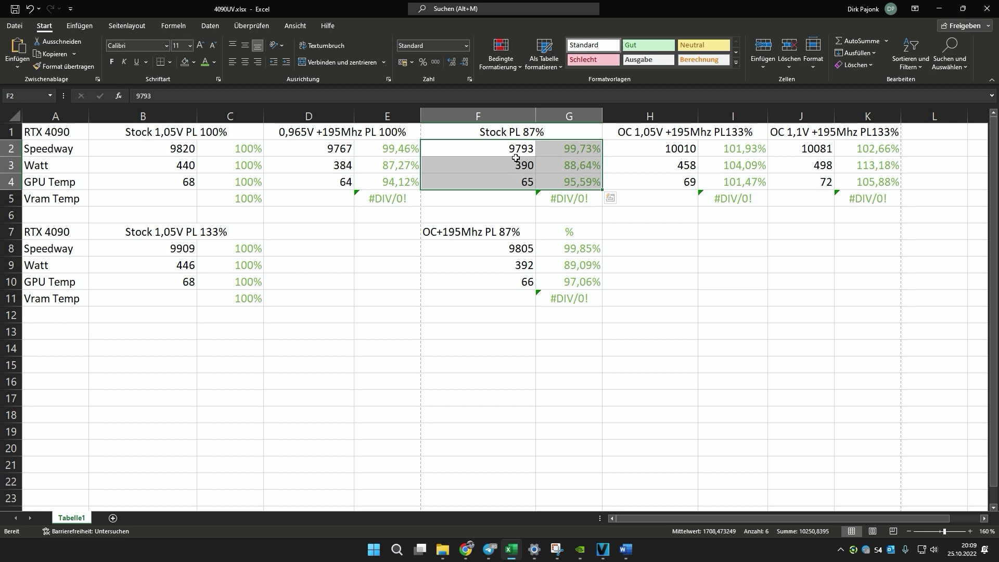
{"action": "left_click_drag", "start_coordinate": [330, 149], "coordinate": [383, 185]}
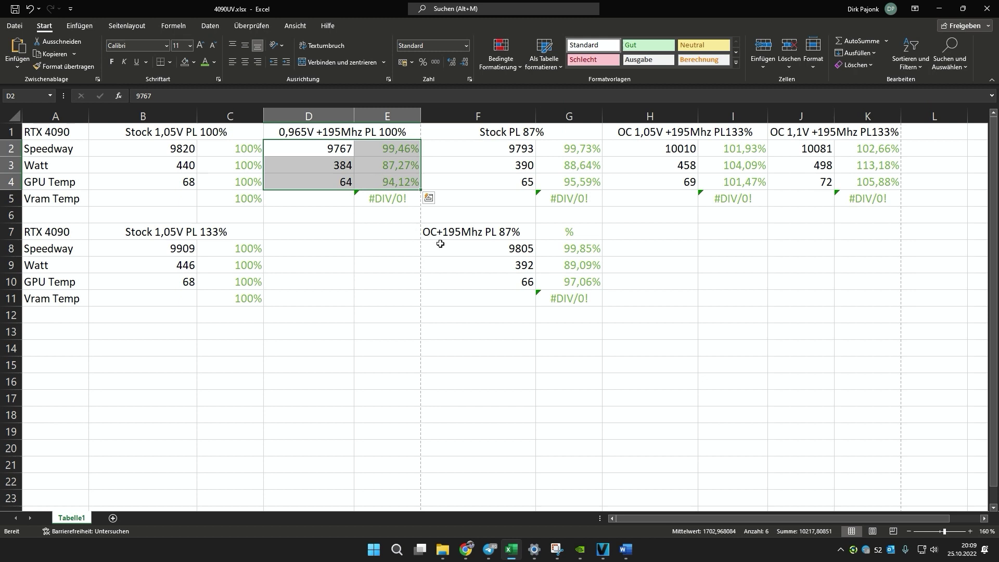
{"action": "left_click", "coordinate": [472, 233]}
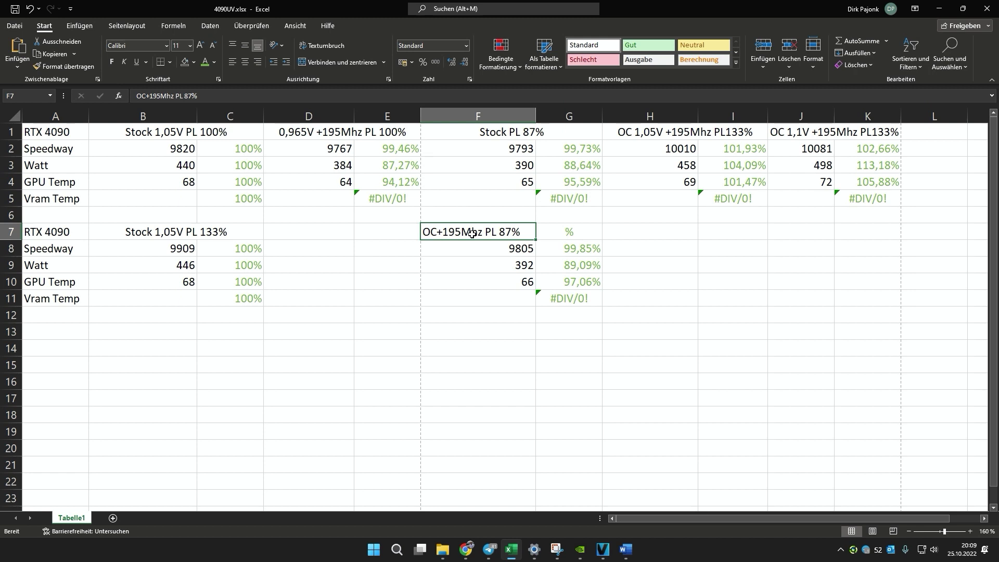
{"action": "left_click_drag", "start_coordinate": [471, 233], "coordinate": [572, 281]}
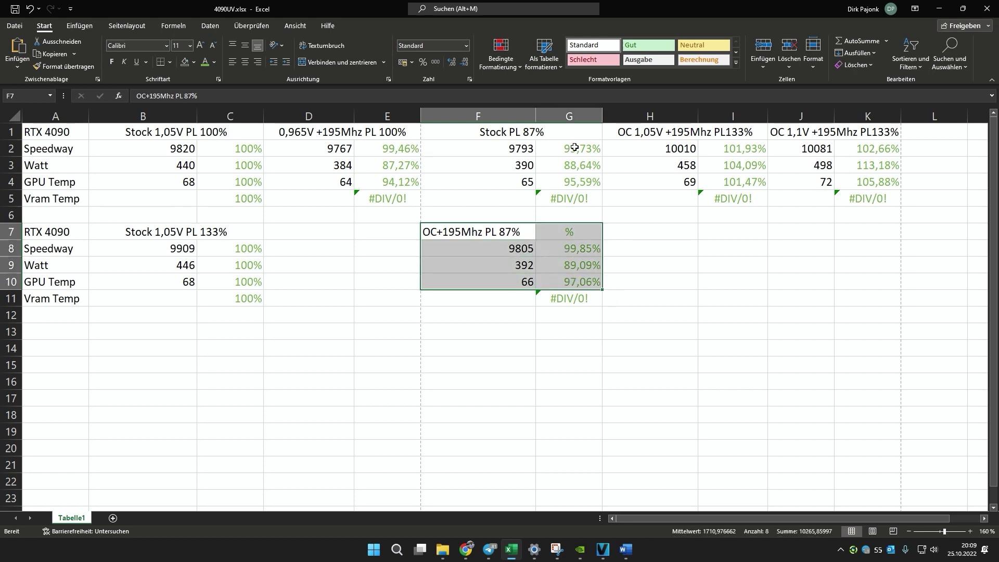
{"action": "left_click_drag", "start_coordinate": [519, 149], "coordinate": [560, 179]}
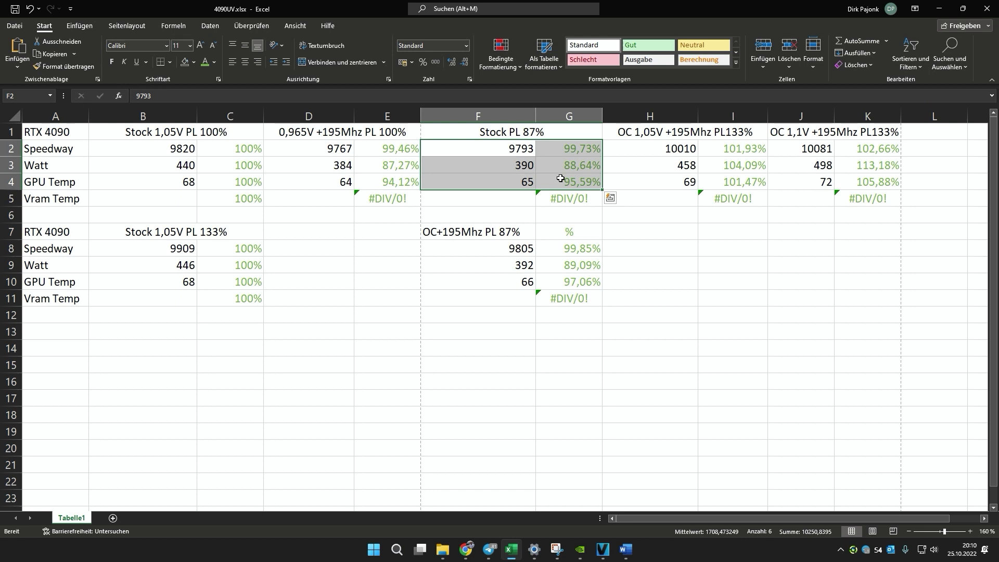
{"action": "left_click_drag", "start_coordinate": [455, 232], "coordinate": [559, 277]}
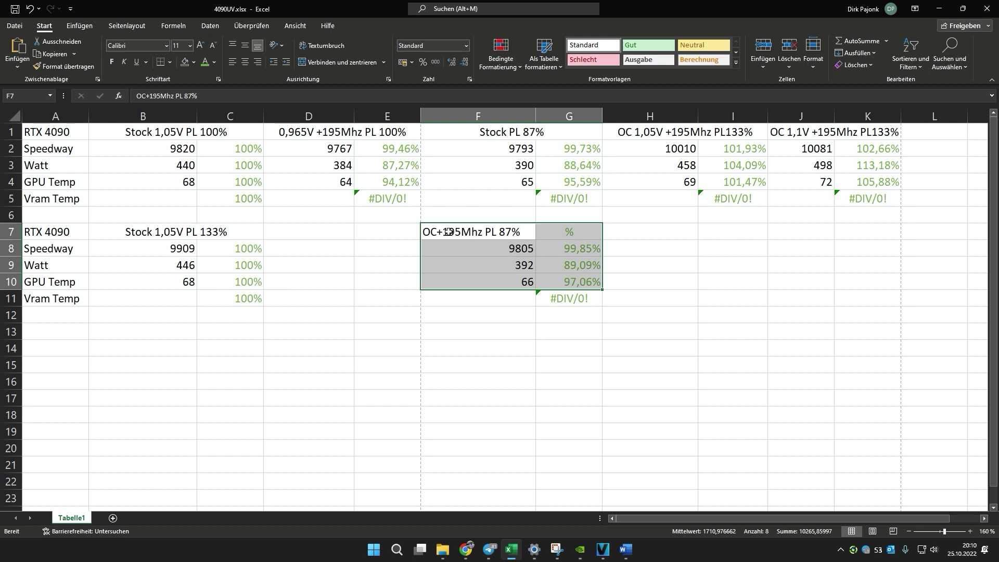
{"action": "left_click", "coordinate": [501, 232]}
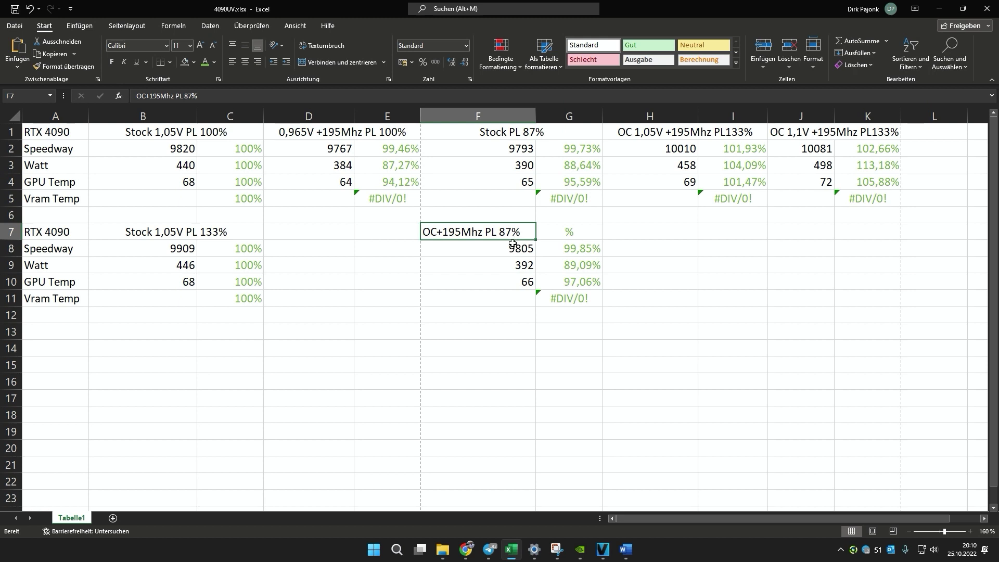
{"action": "left_click_drag", "start_coordinate": [512, 244], "coordinate": [519, 260]}
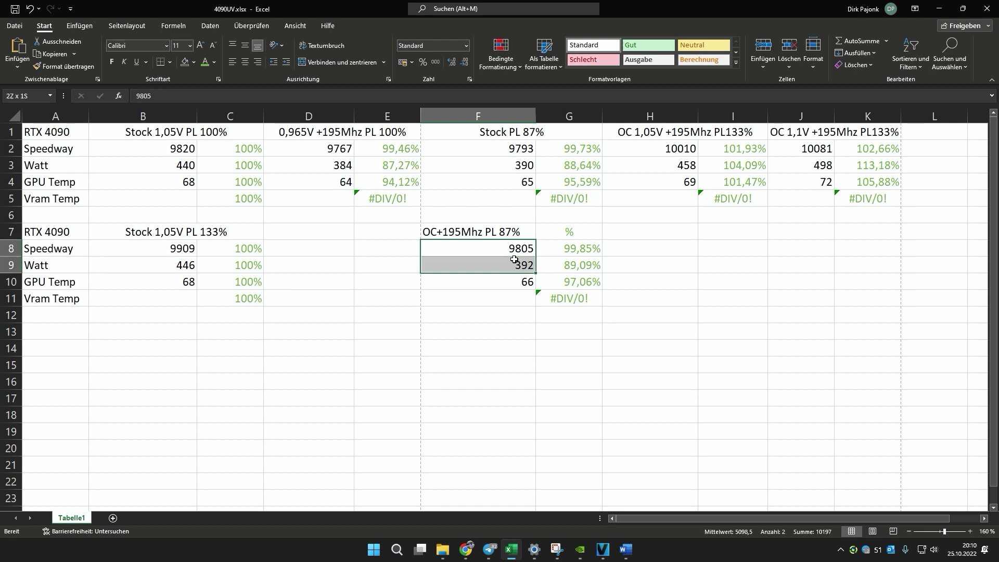
{"action": "left_click", "coordinate": [519, 286]}
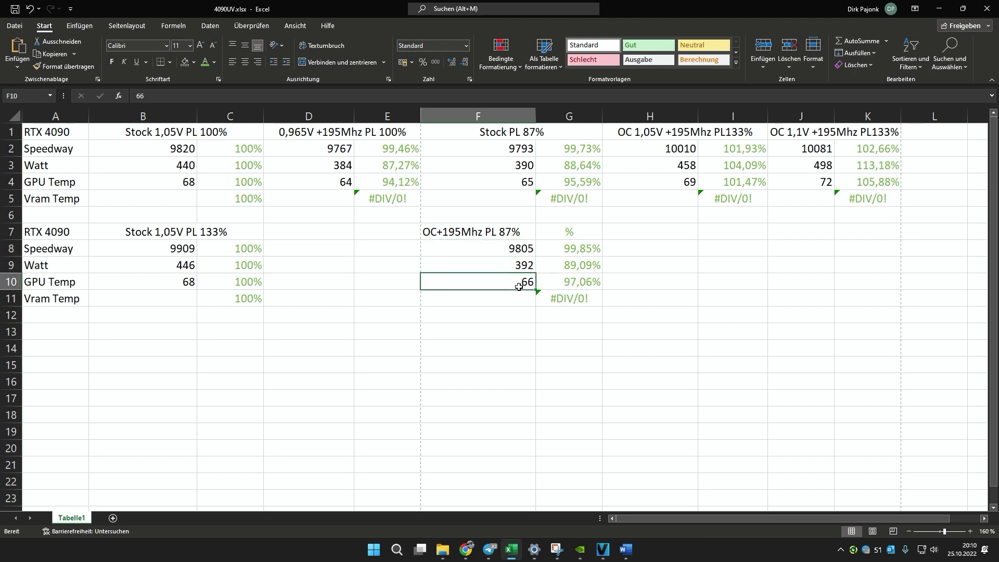
{"action": "left_click", "coordinate": [507, 179]}
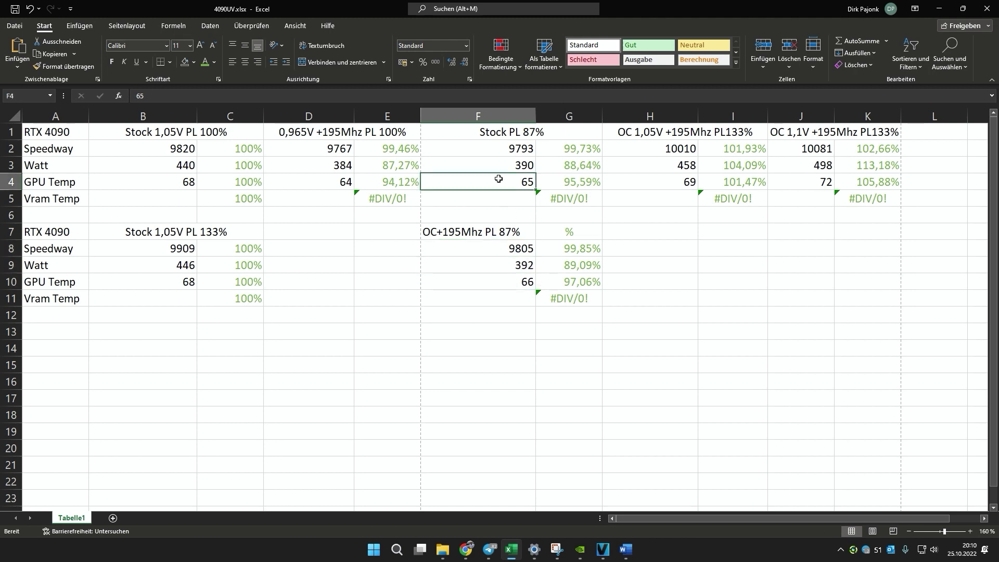
{"action": "left_click", "coordinate": [325, 184]}
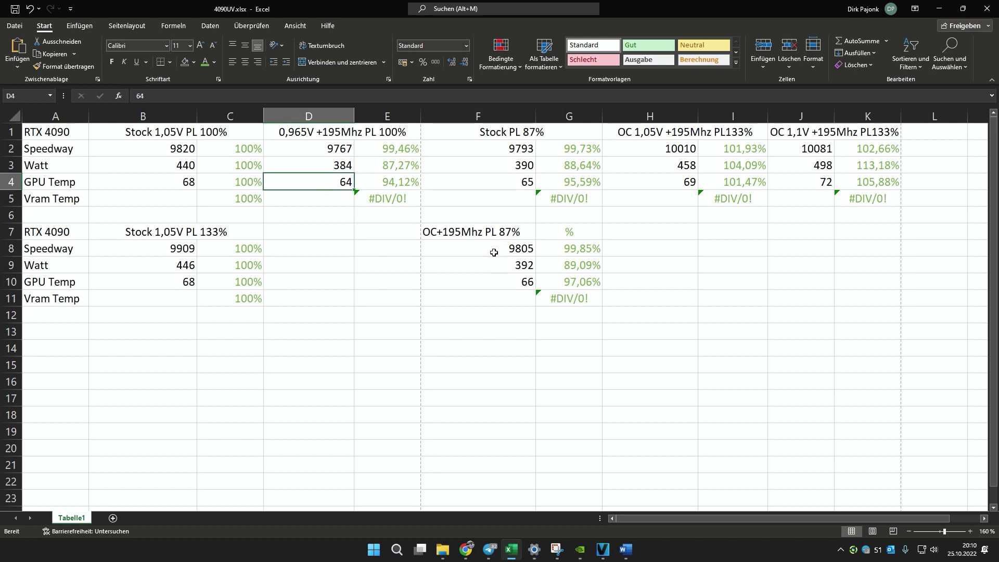
{"action": "left_click_drag", "start_coordinate": [495, 254], "coordinate": [568, 285]}
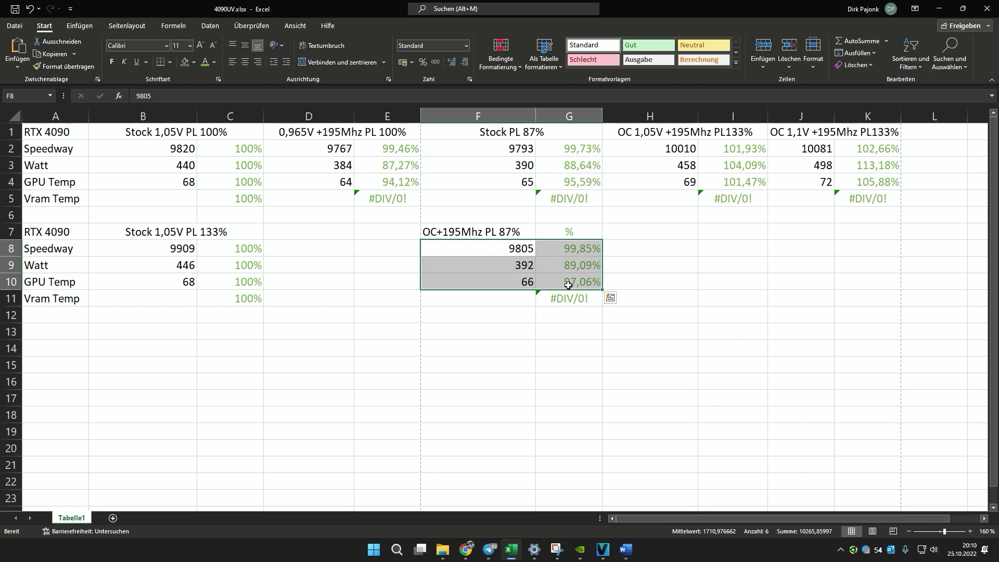
{"action": "left_click_drag", "start_coordinate": [486, 229], "coordinate": [567, 281]}
{"action": "left_click_drag", "start_coordinate": [486, 131], "coordinate": [572, 185]}
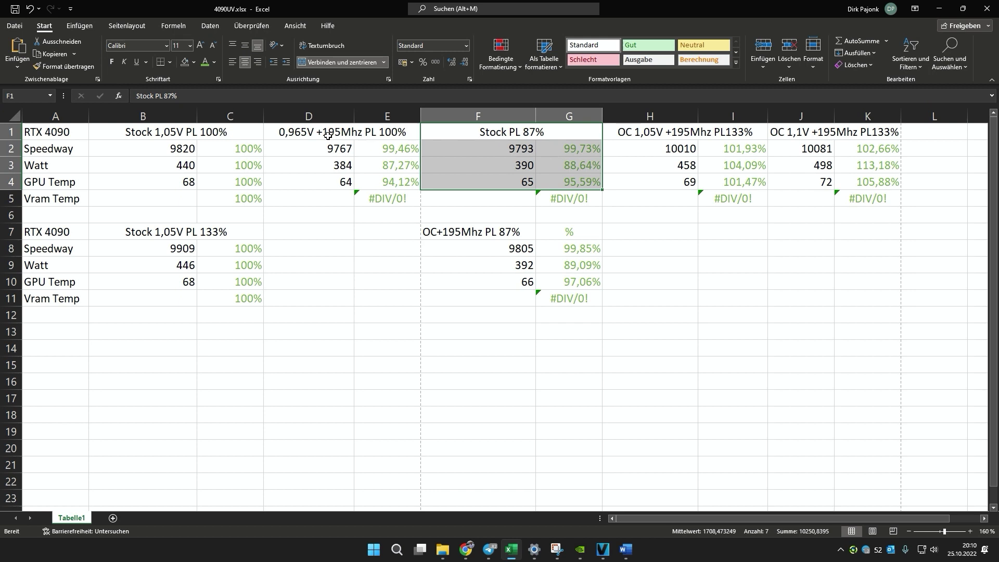
{"action": "left_click_drag", "start_coordinate": [327, 135], "coordinate": [387, 183]}
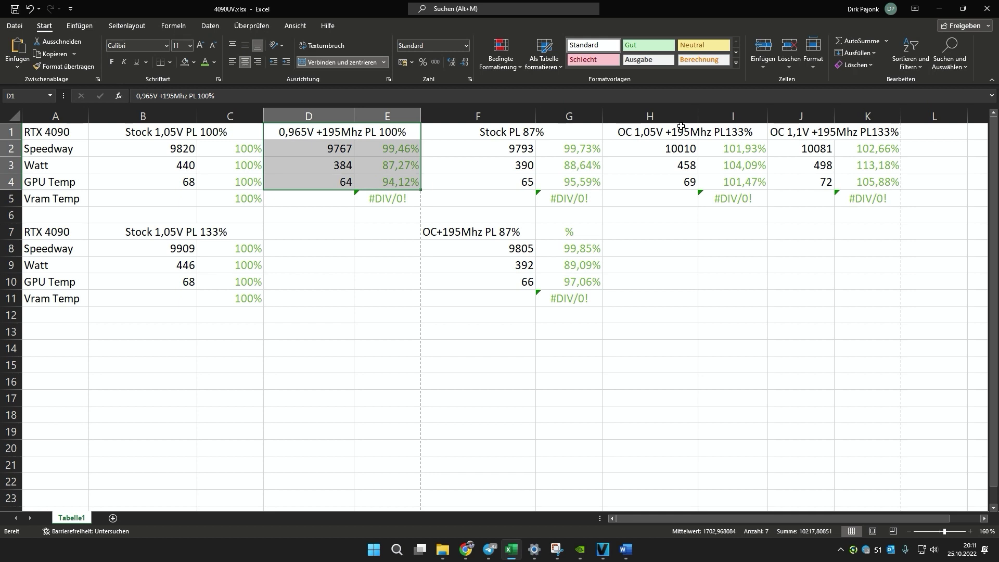
{"action": "left_click_drag", "start_coordinate": [659, 129], "coordinate": [840, 177]}
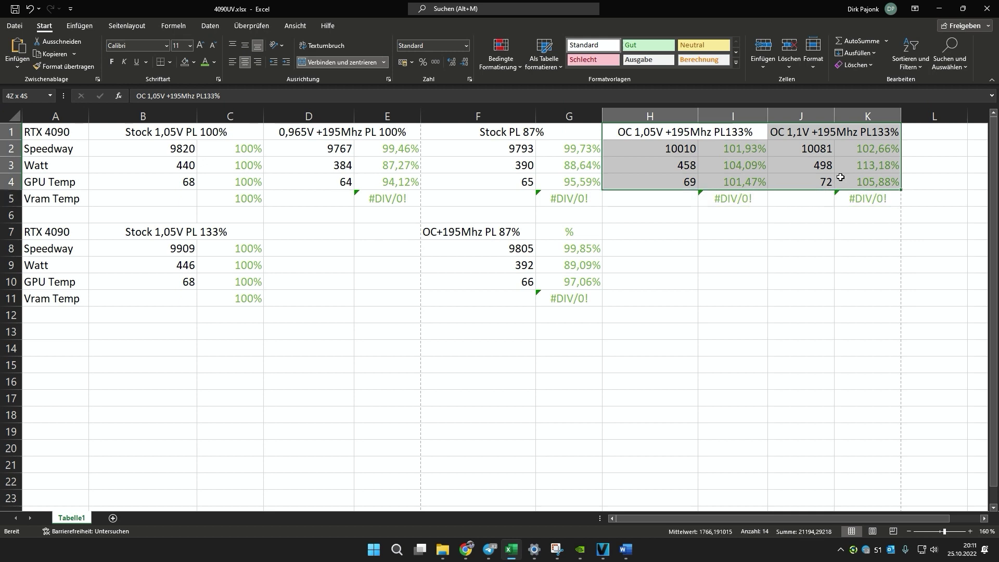
{"action": "left_click", "coordinate": [726, 152]}
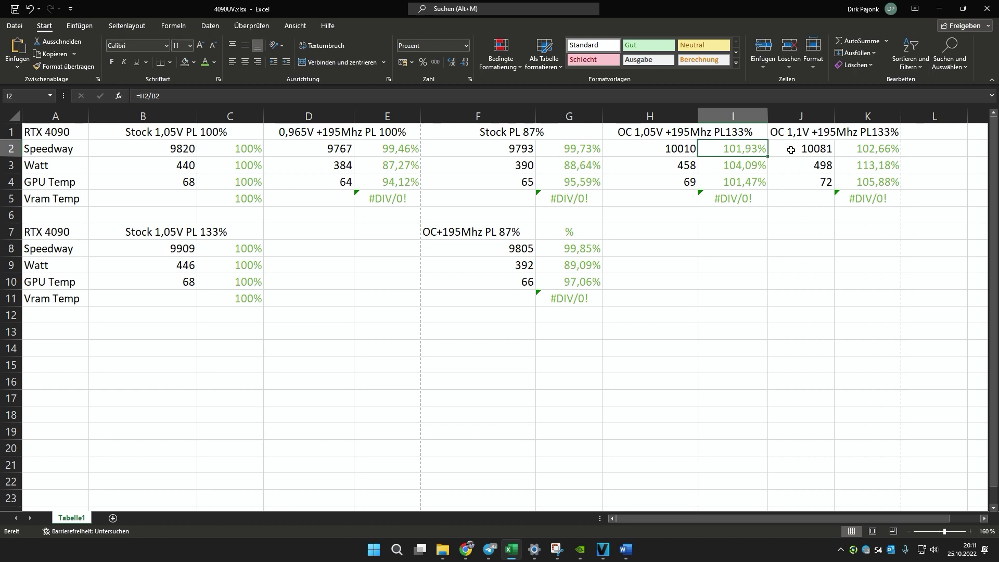
{"action": "left_click", "coordinate": [865, 164]}
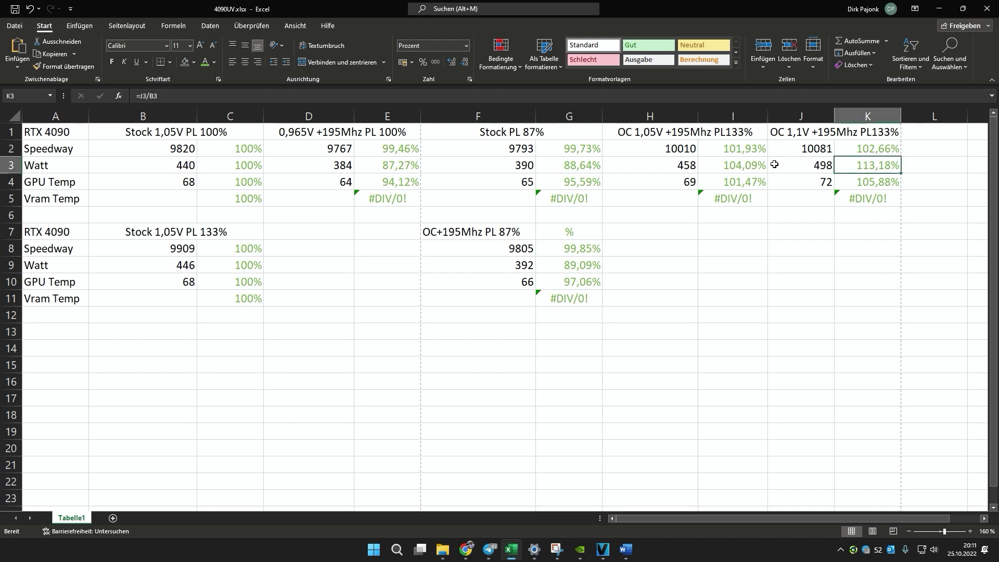
{"action": "left_click", "coordinate": [752, 165]}
{"action": "left_click", "coordinate": [750, 154]}
{"action": "left_click", "coordinate": [746, 171]}
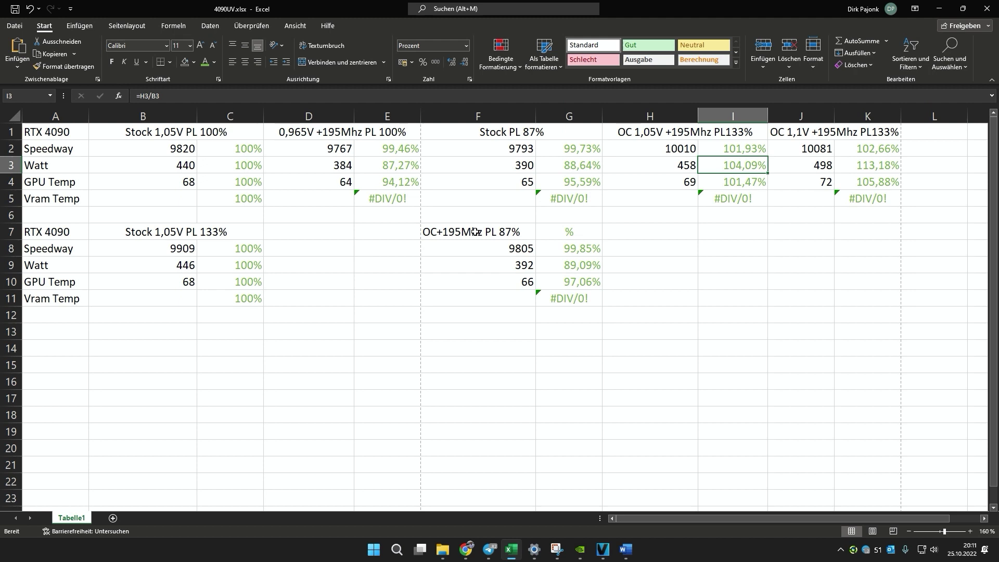
Step: Give the 0,965V +195Mhz block D1:E4 a yellow fill, leaving the font colour unchanged
{"action": "left_click_drag", "start_coordinate": [300, 135], "coordinate": [410, 185]}
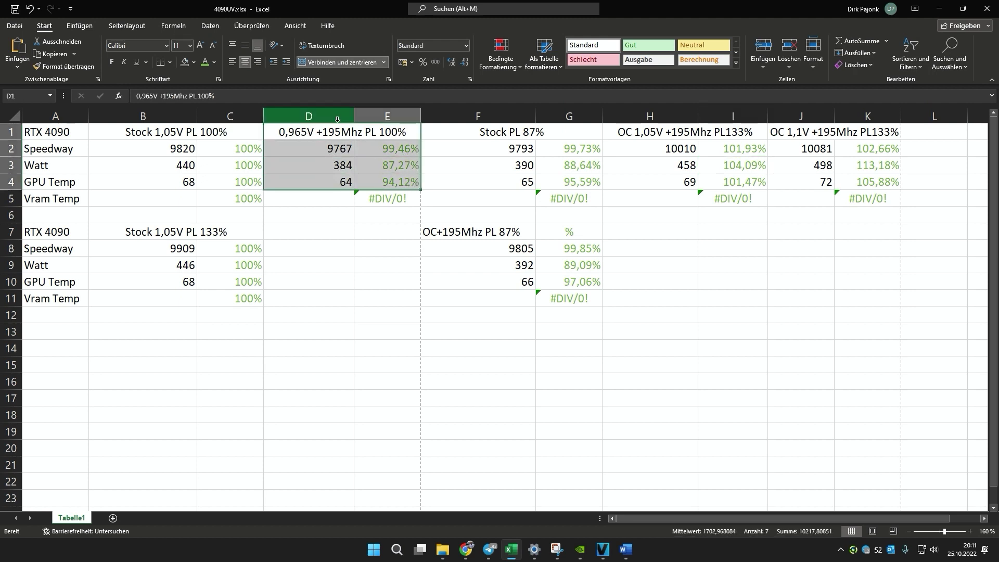
{"action": "left_click", "coordinate": [213, 61]}
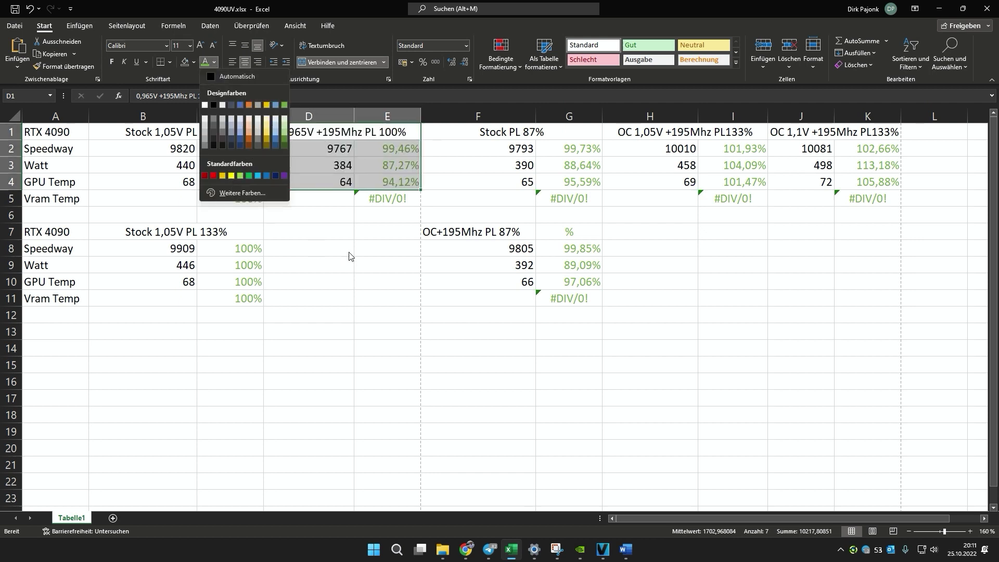
{"action": "key", "text": "Escape"}
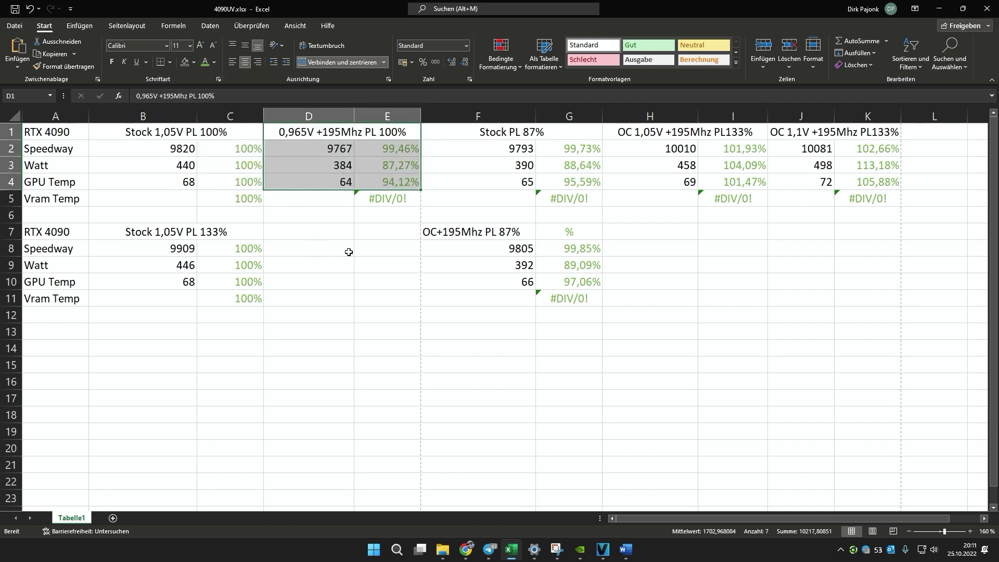
{"action": "key", "text": "ctrl+z"}
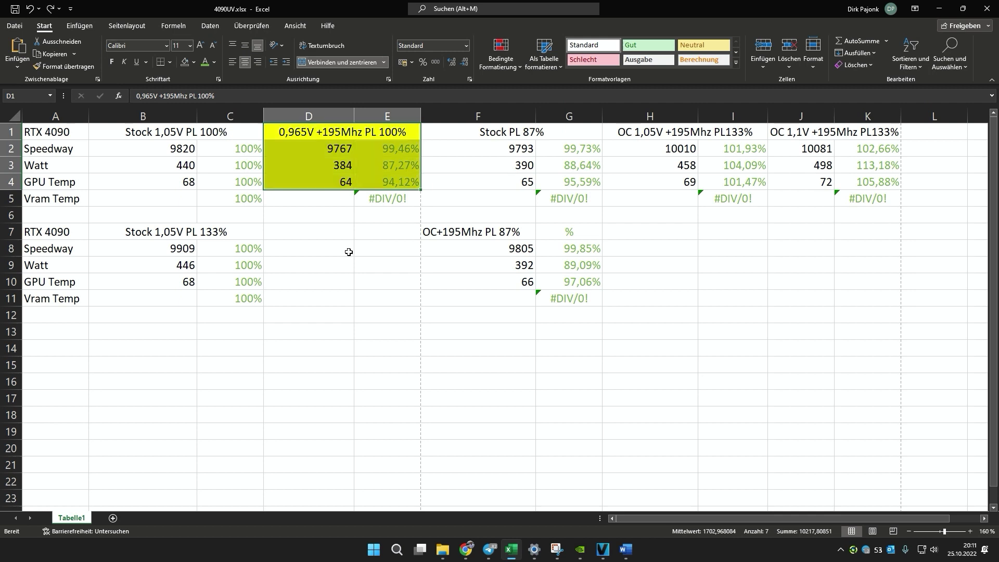
{"action": "left_click", "coordinate": [356, 280]}
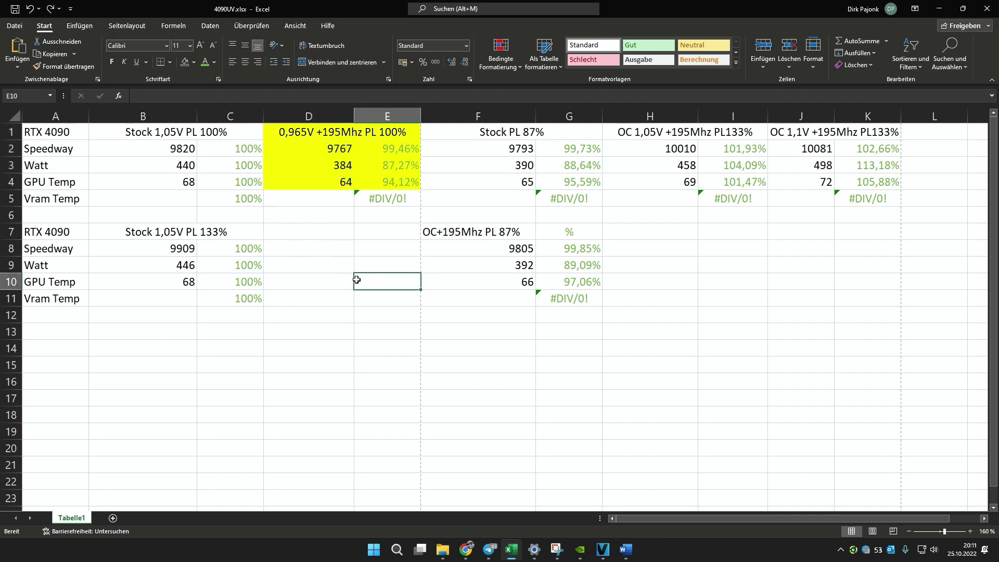
{"action": "left_click", "coordinate": [337, 182]}
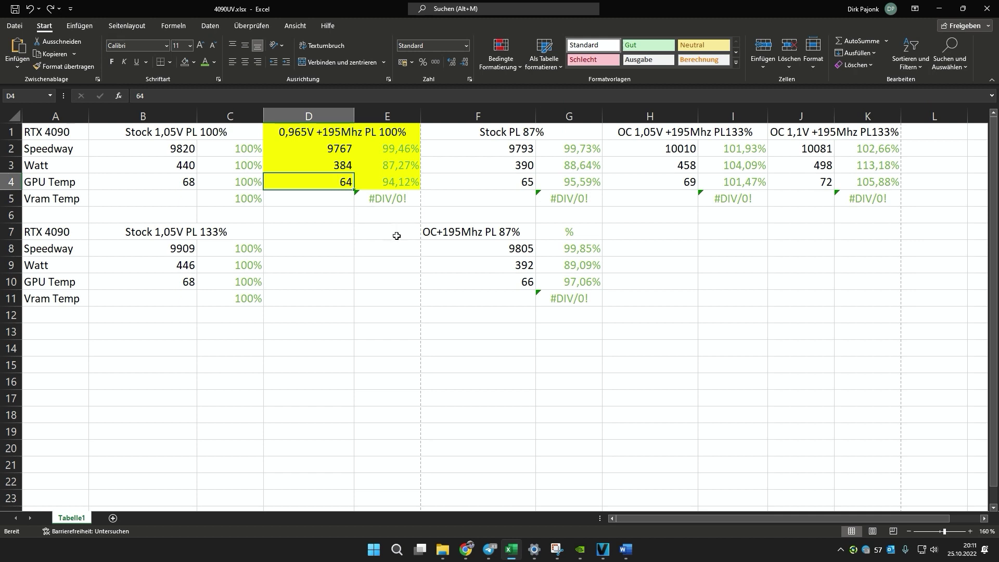
{"action": "left_click_drag", "start_coordinate": [492, 236], "coordinate": [555, 286]}
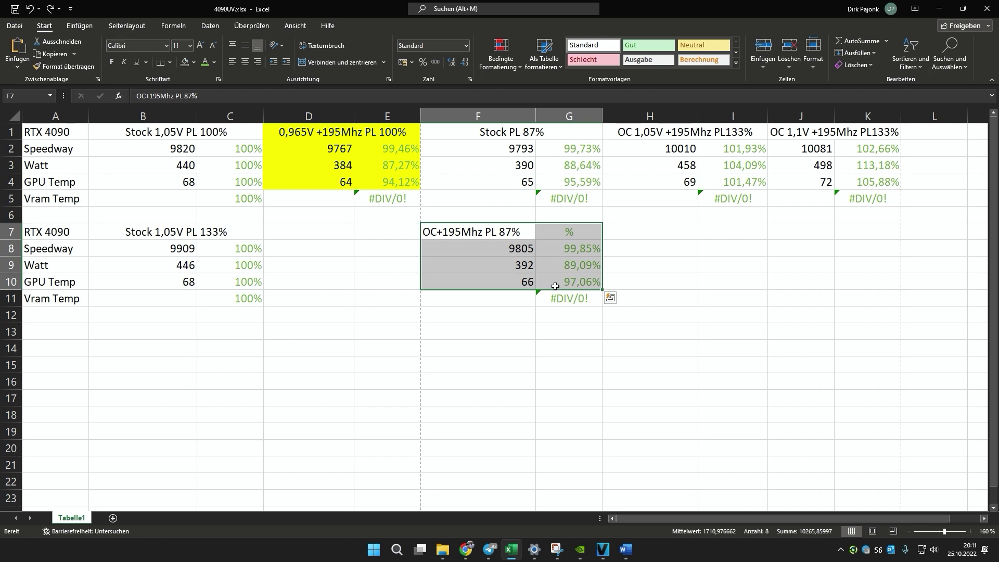
{"action": "left_click_drag", "start_coordinate": [508, 134], "coordinate": [563, 182]}
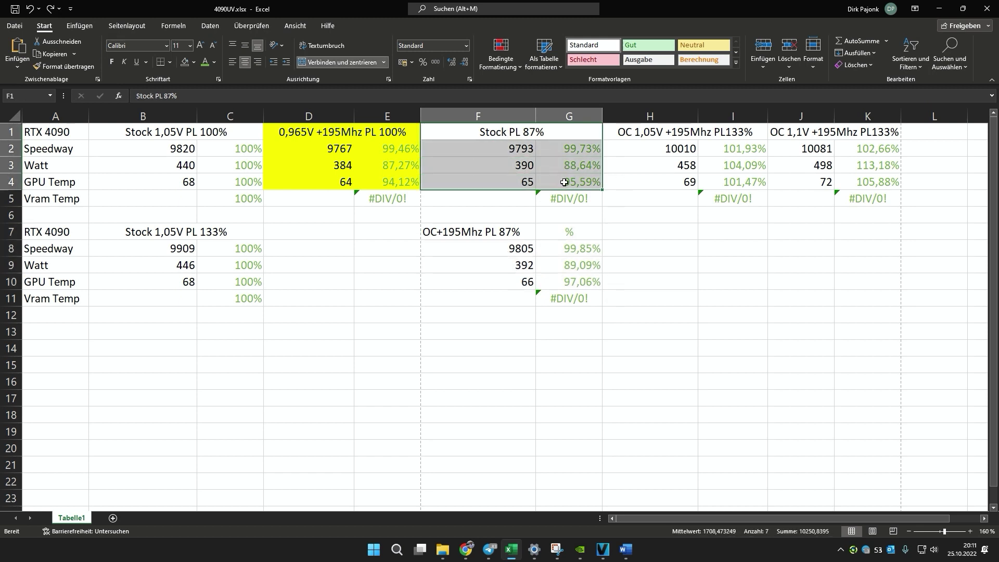